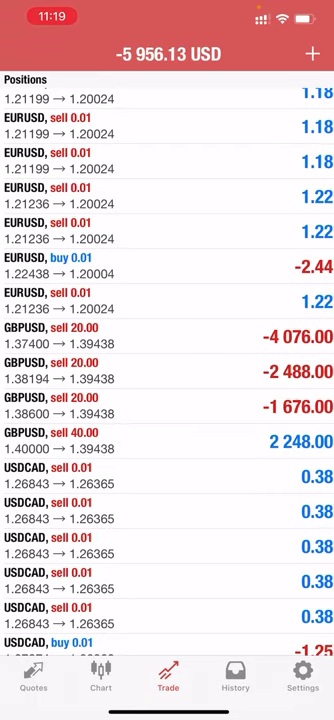
# Step: Switch to Camera to frame the chart monitor, then bring the app switcher back up
pyautogui.moveTo(167, 700); pyautogui.dragTo(167, 400)
pyautogui.moveTo(80, 360); pyautogui.dragTo(250, 360)
pyautogui.click(30, 300)
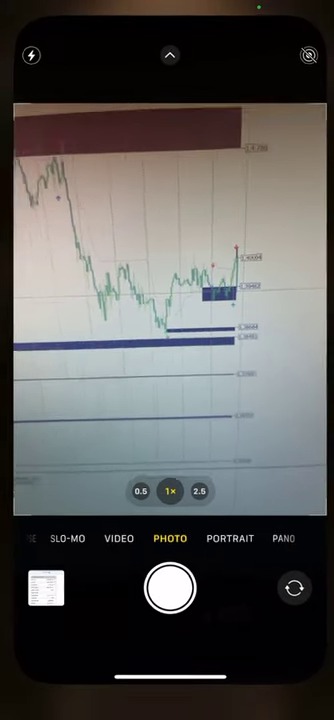
pyautogui.moveTo(167, 712); pyautogui.dragTo(200, 600)
# Step: Switch from the app switcher back to the MetaTrader 4 positions card
pyautogui.click(20, 330)
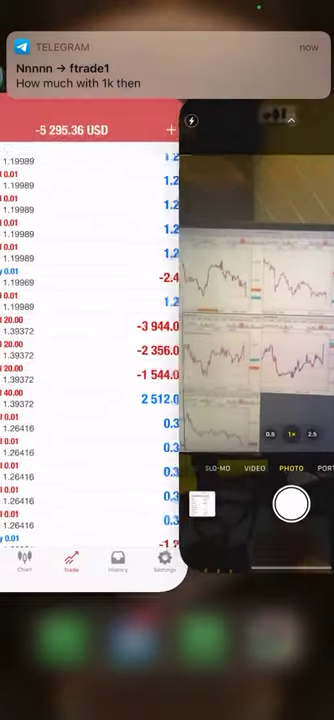
# Step: Close the GBPUSD sell 40.00 position with profit at 1.39420 and confirm
pyautogui.click(167, 300)
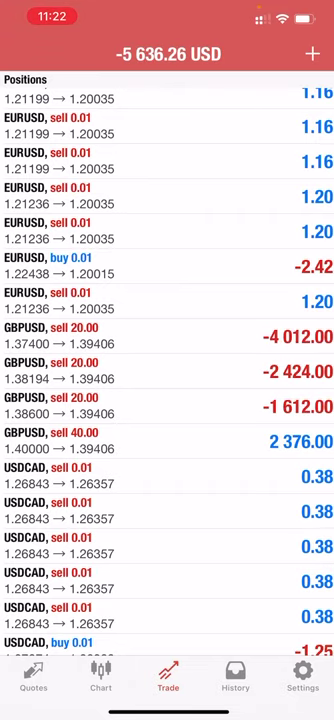
pyautogui.moveTo(300, 441); pyautogui.dragTo(200, 441)
pyautogui.click(224, 441)
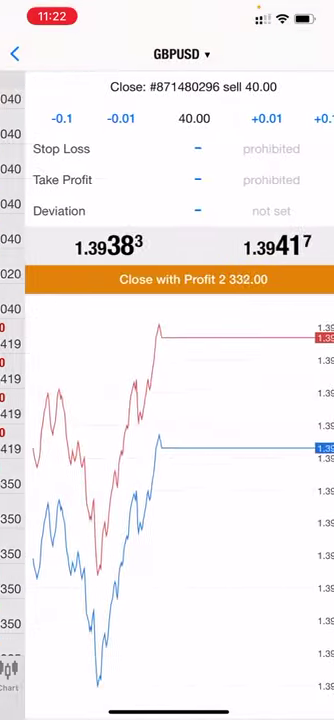
pyautogui.click(167, 278)
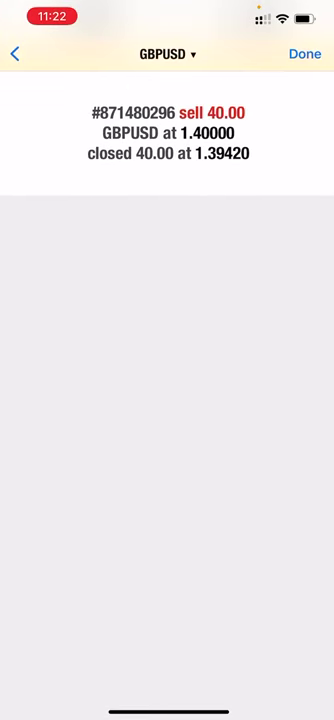
pyautogui.click(305, 53)
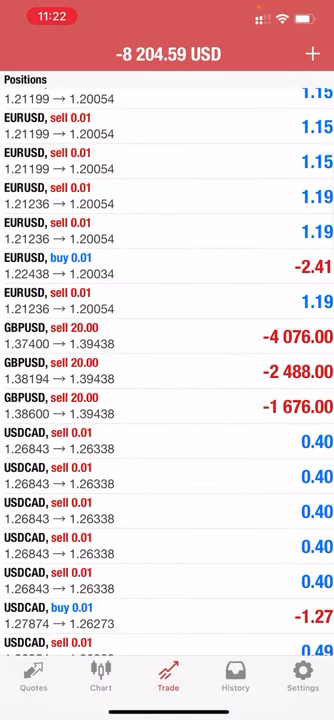
# Step: Check History for the GBPUSD sell's 2,320.00 profit, then view the 228,187.43 balance in Trade
pyautogui.click(235, 676)
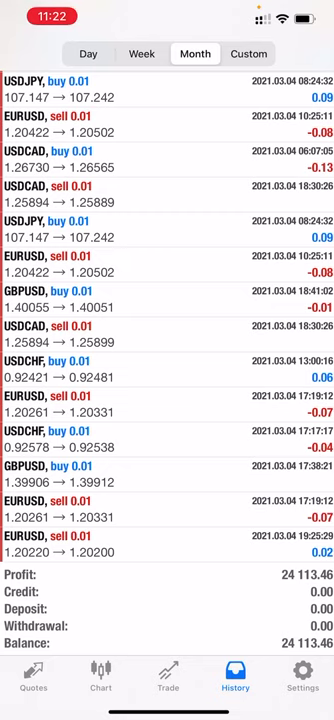
pyautogui.click(168, 676)
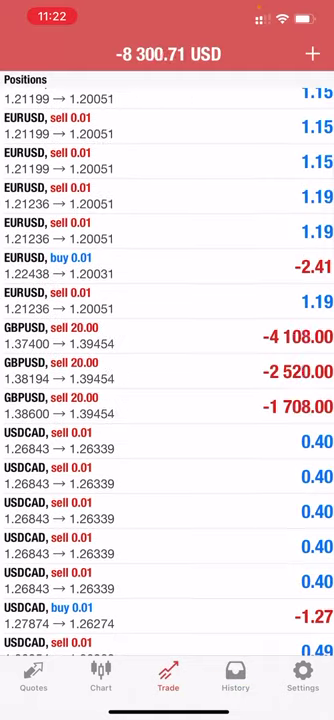
pyautogui.scroll(10, 167, 360)
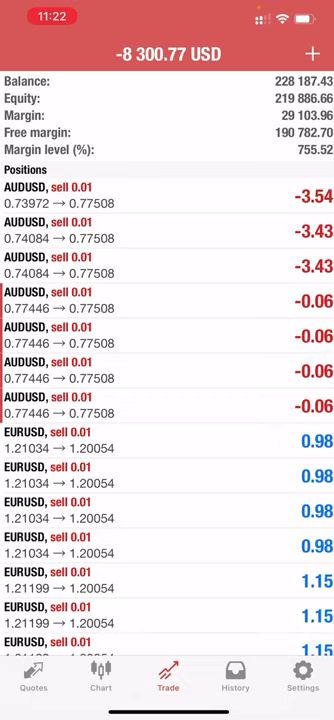